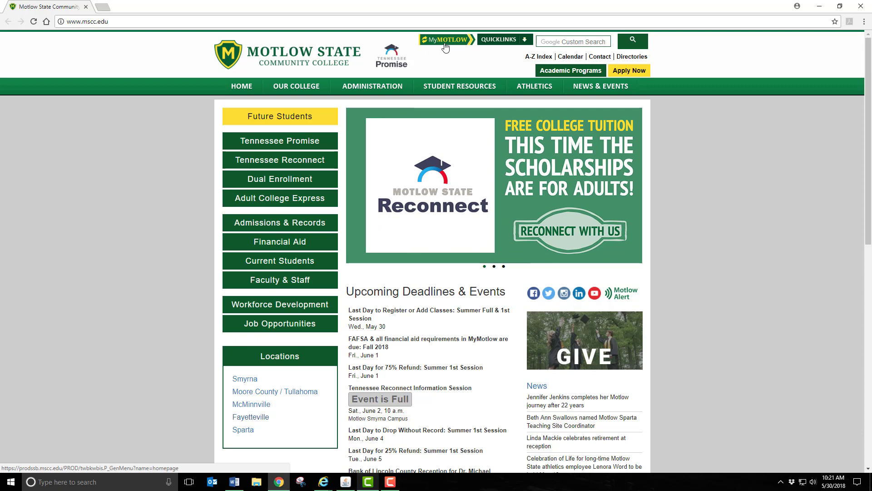
Open the MyMotlow student login and sign in with the student's user ID and PIN.
click(445, 47)
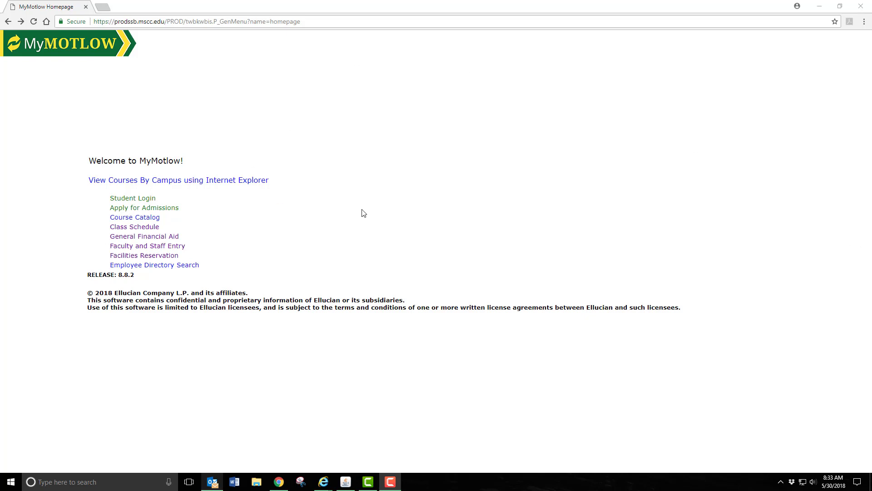
click(147, 199)
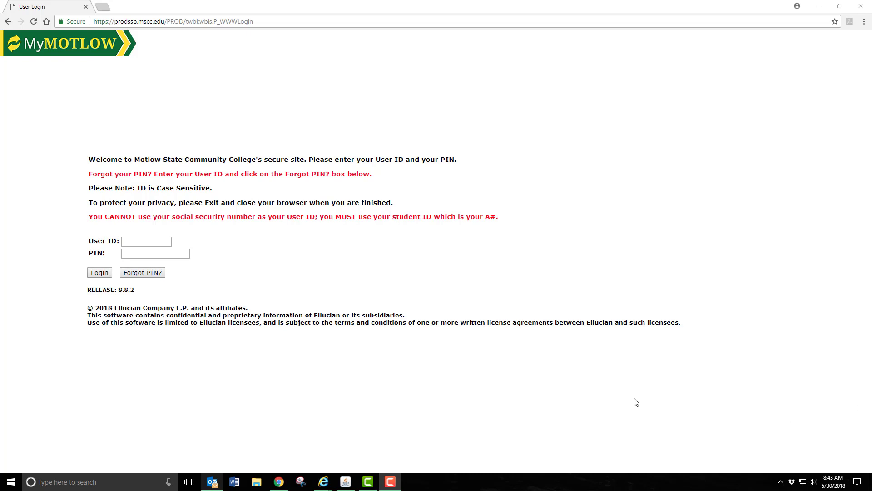
click(149, 239)
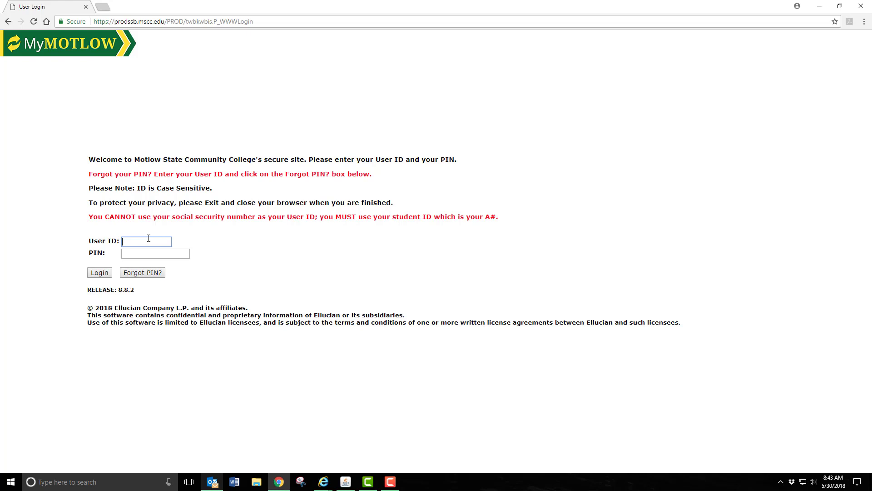
text(A000000)
click(143, 258)
text(•••••••)
click(100, 273)
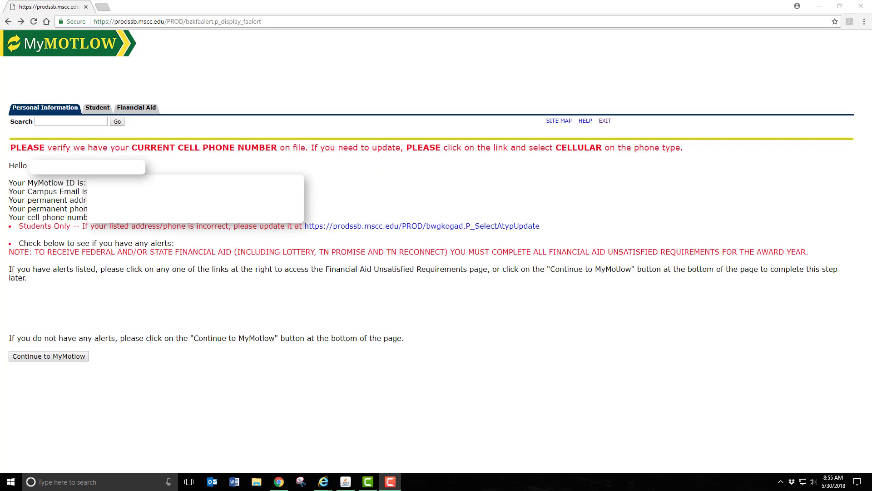
Open the Schedule Planner from the student registration options.
click(102, 111)
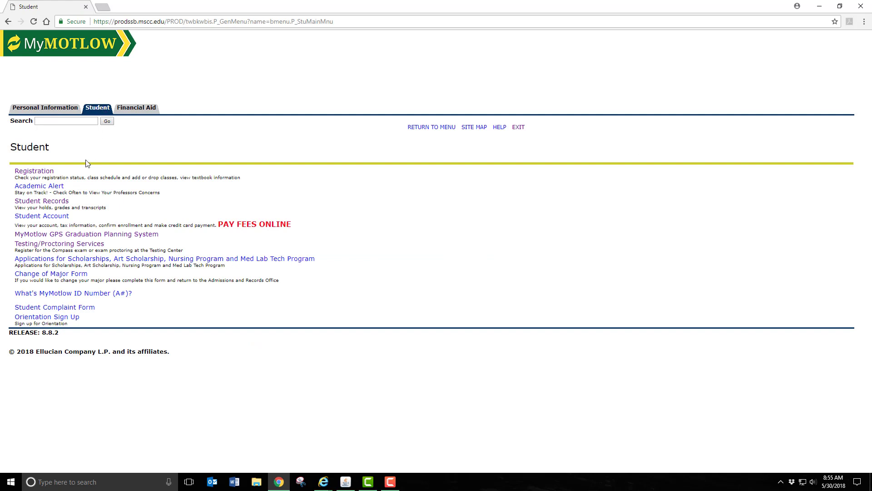
click(46, 175)
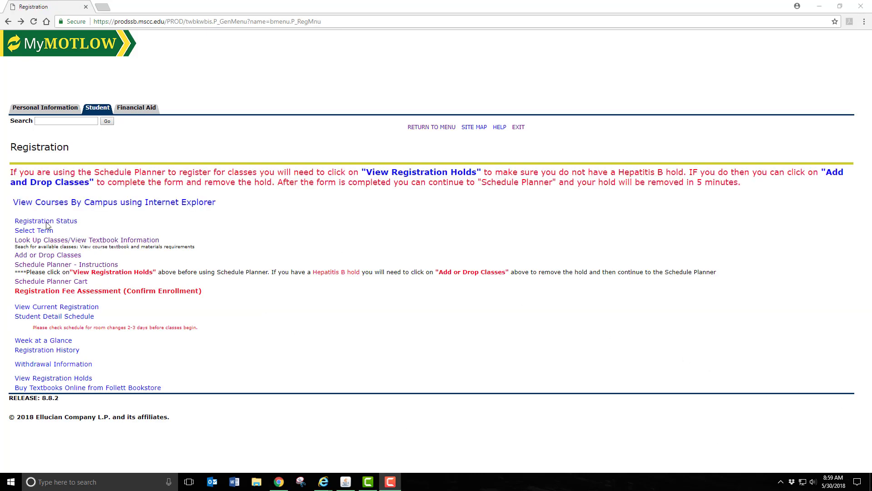
click(57, 267)
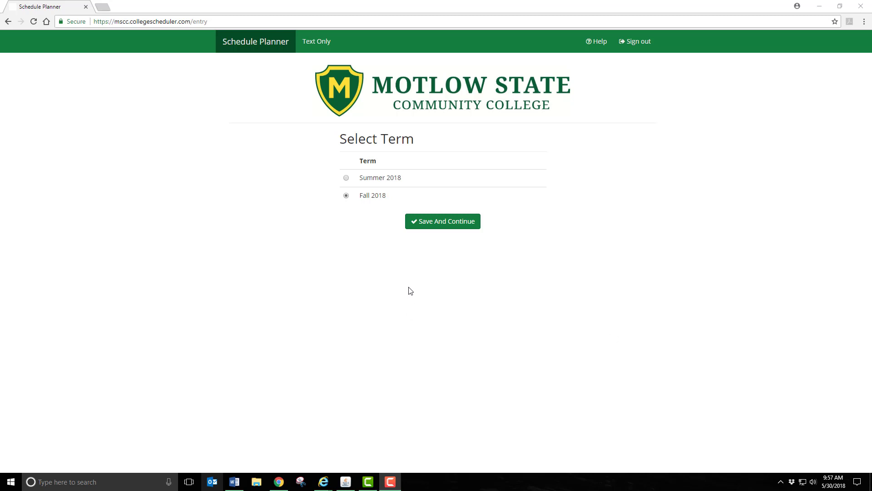
Choose the Fall 2018 term and one campus for the schedule, saving each selection.
click(347, 195)
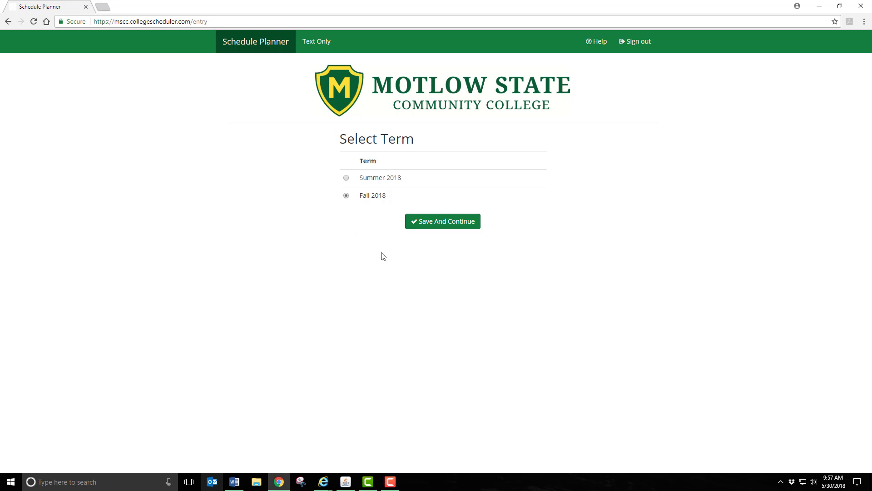
click(445, 223)
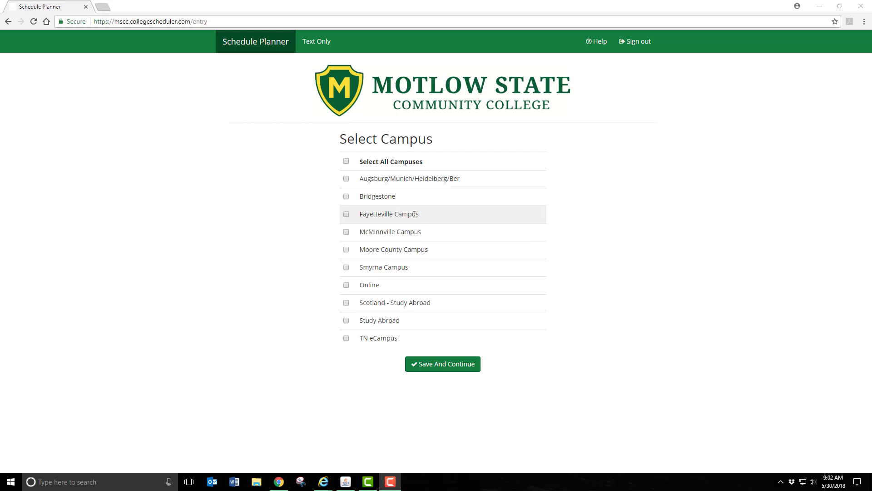
click(346, 249)
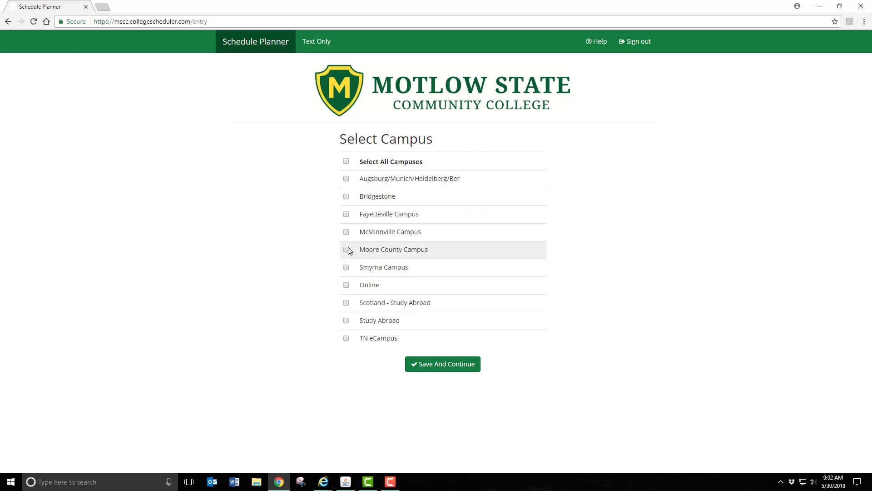
click(348, 214)
click(468, 362)
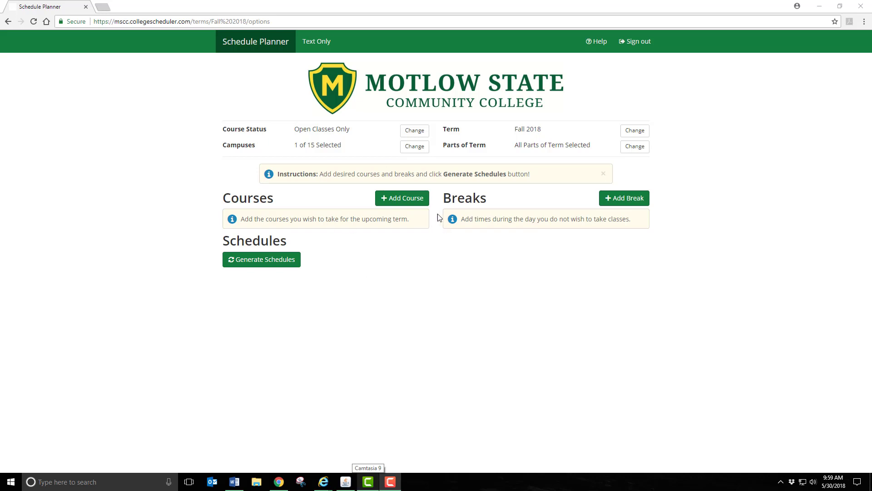
Add the English course 1010 English Composition I to the course list.
click(403, 200)
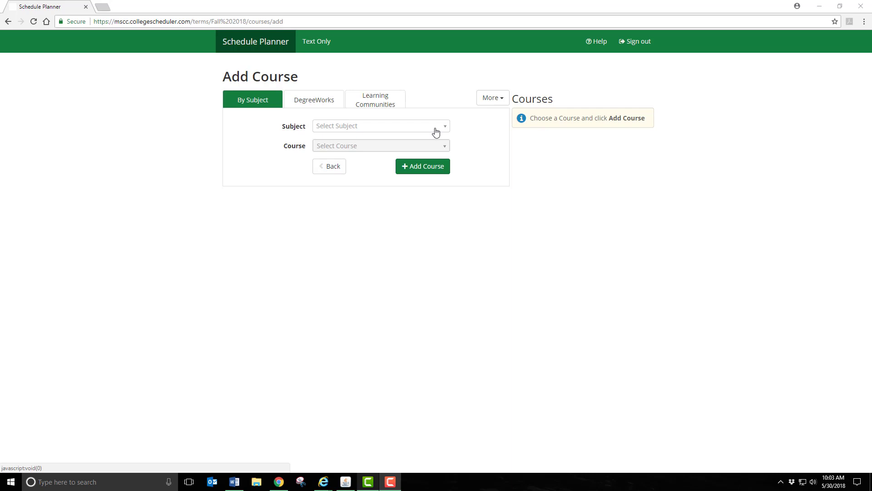
click(435, 132)
scroll(407, 181, down, 1)
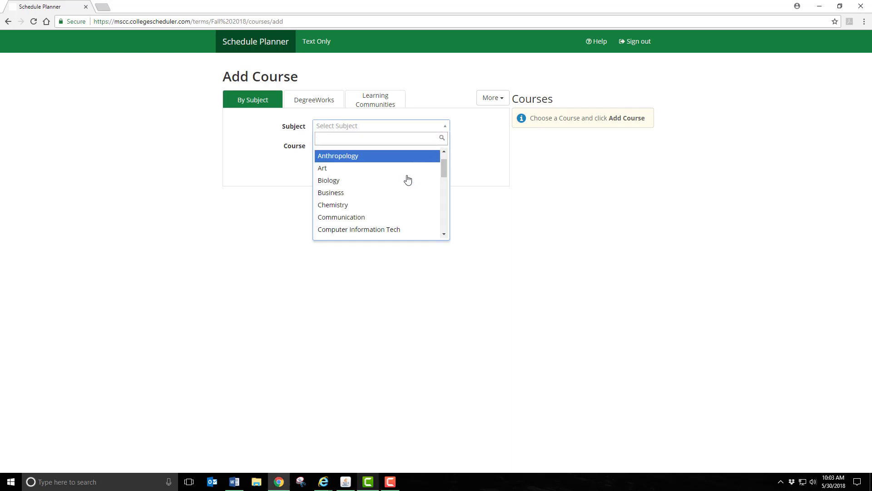
scroll(408, 180, down, 10)
scroll(407, 180, up, 9)
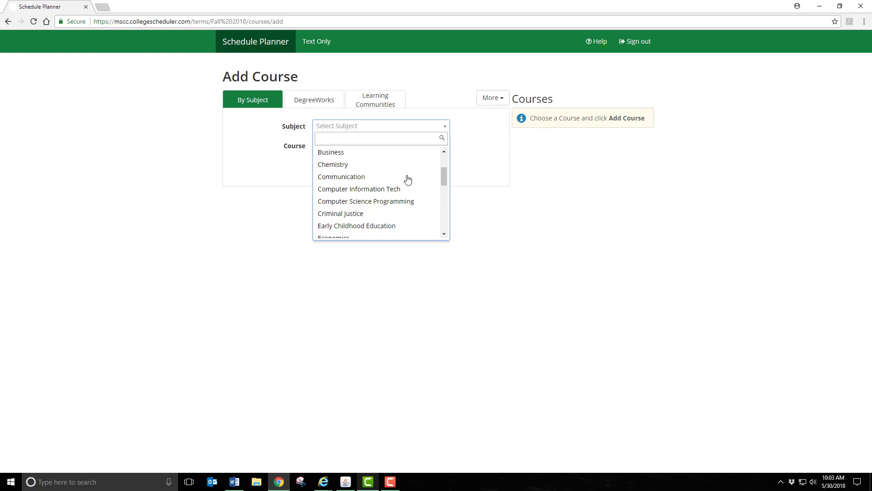
text(en)
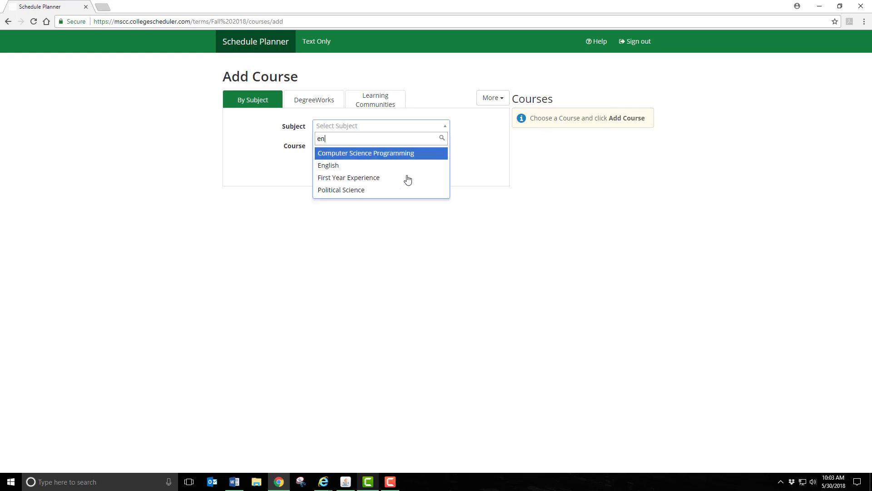
click(354, 165)
click(357, 145)
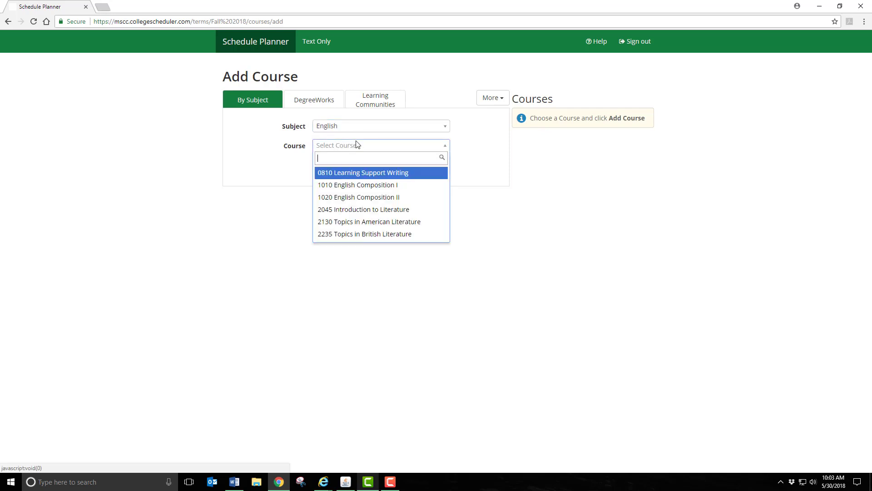
click(363, 185)
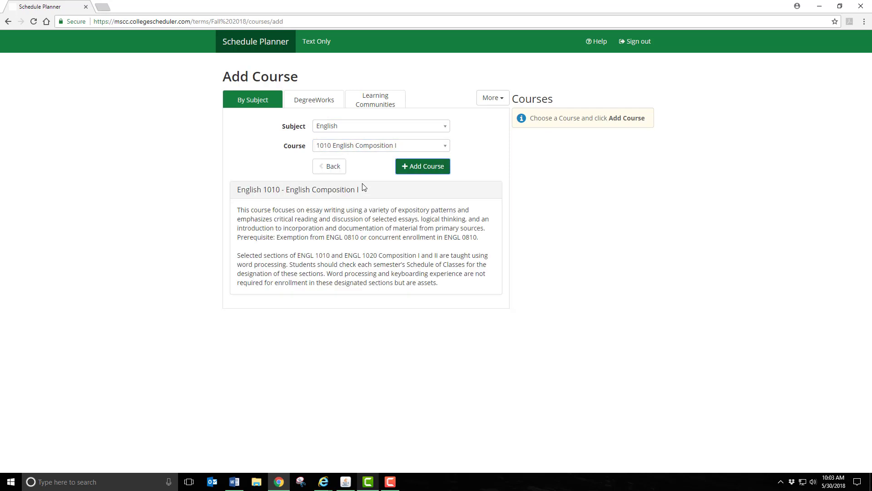
click(432, 171)
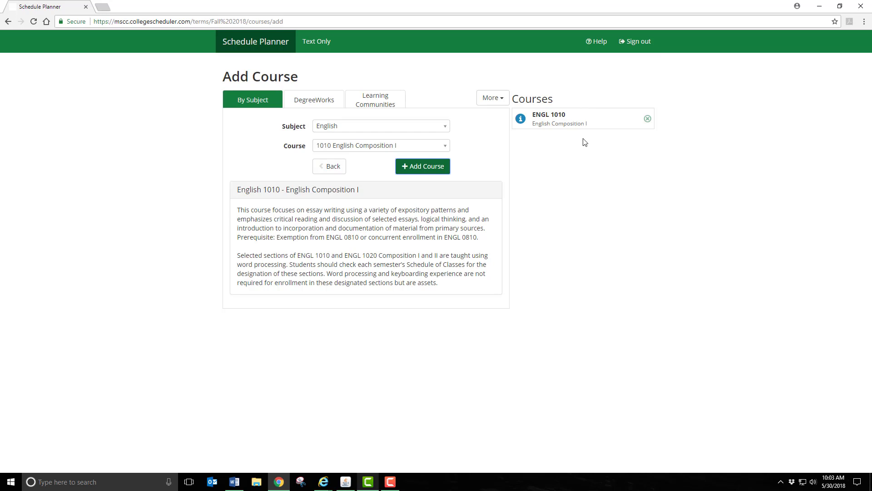
Add the Communication course 2025 Fundamentals of Communication to the course list.
click(445, 127)
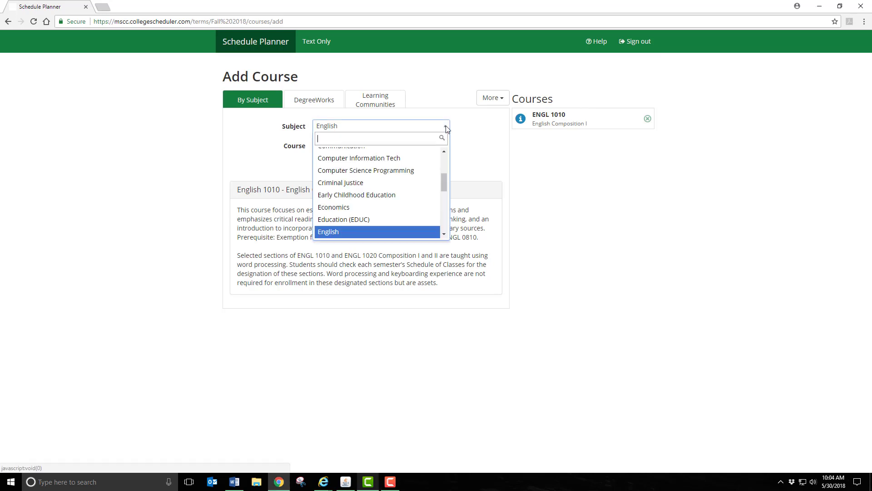
click(404, 154)
click(403, 149)
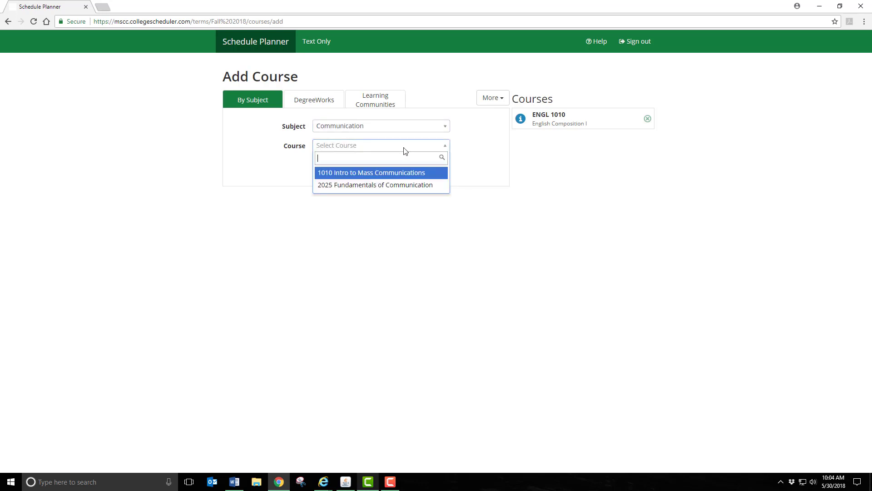
click(402, 187)
click(430, 169)
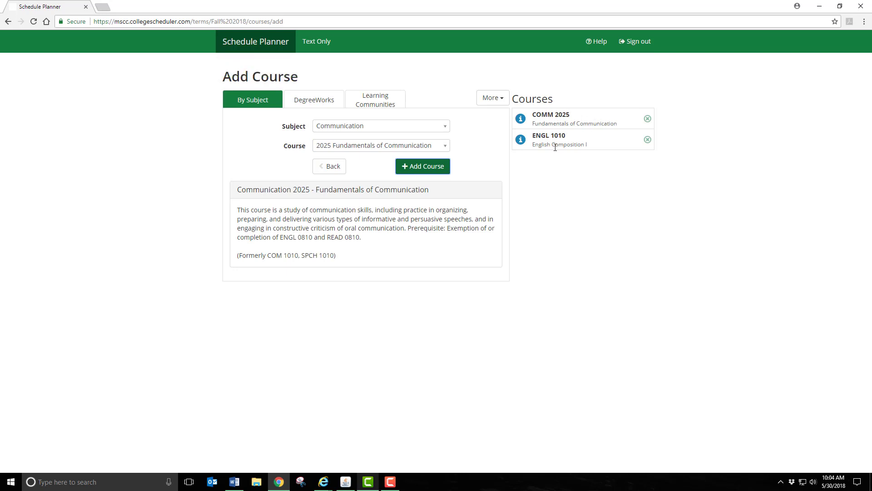
Add the Psychology course 1030 Introduction to Psychology to the course list.
click(445, 131)
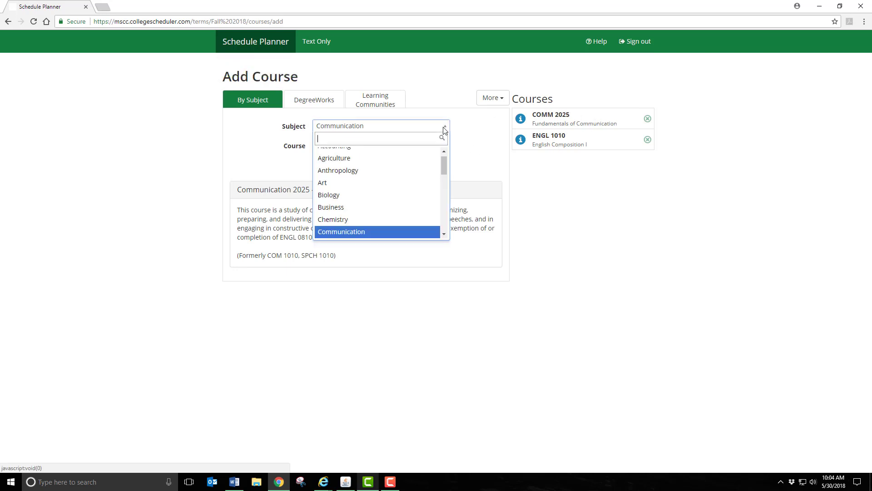
text(psy)
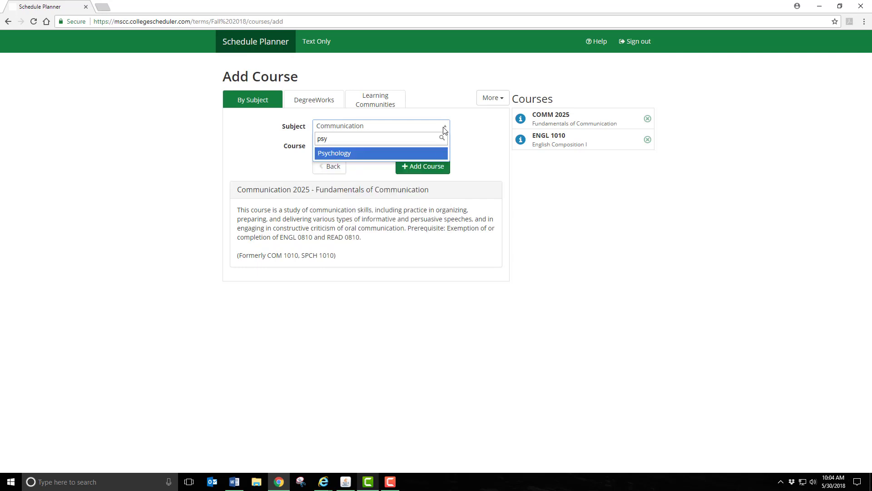
click(424, 154)
click(429, 146)
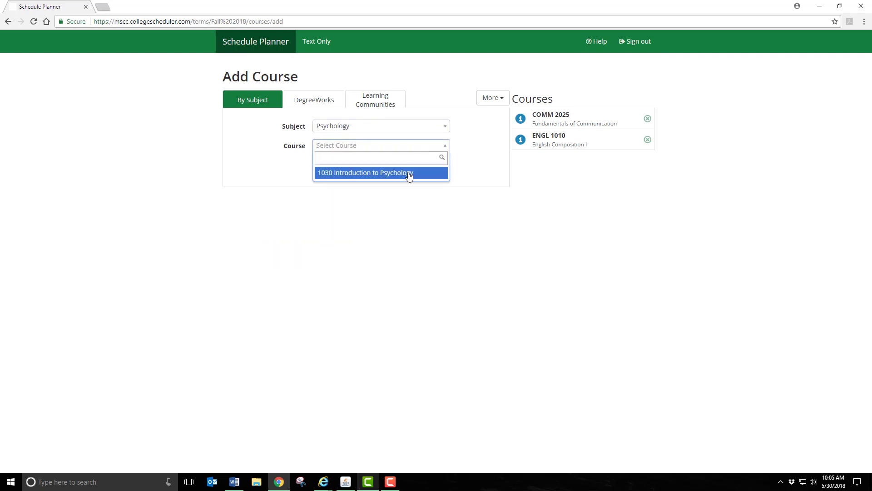
click(409, 173)
click(425, 167)
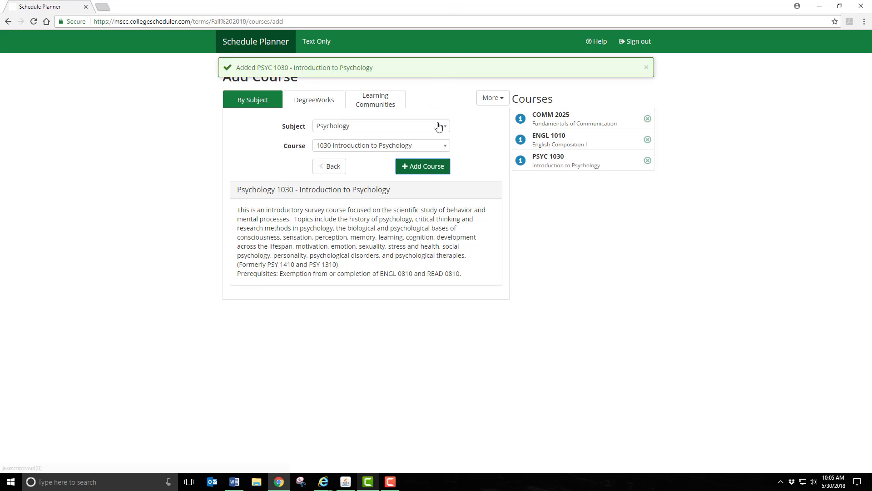
Add the Mathematics course 1630 Finite Mathematics to the course list.
click(438, 126)
click(415, 172)
click(400, 146)
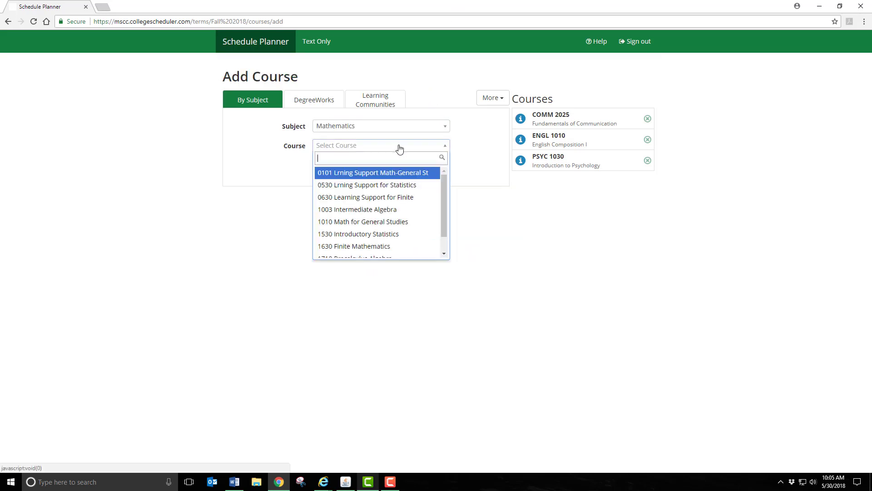
click(401, 246)
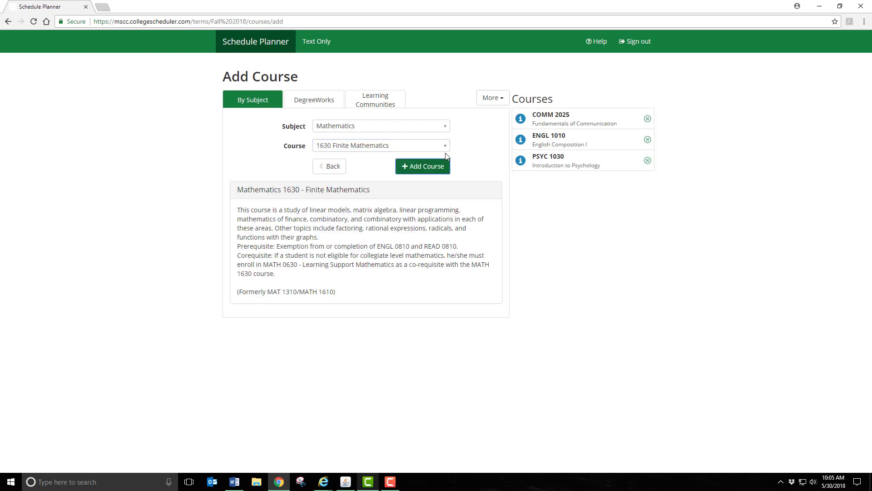
click(440, 168)
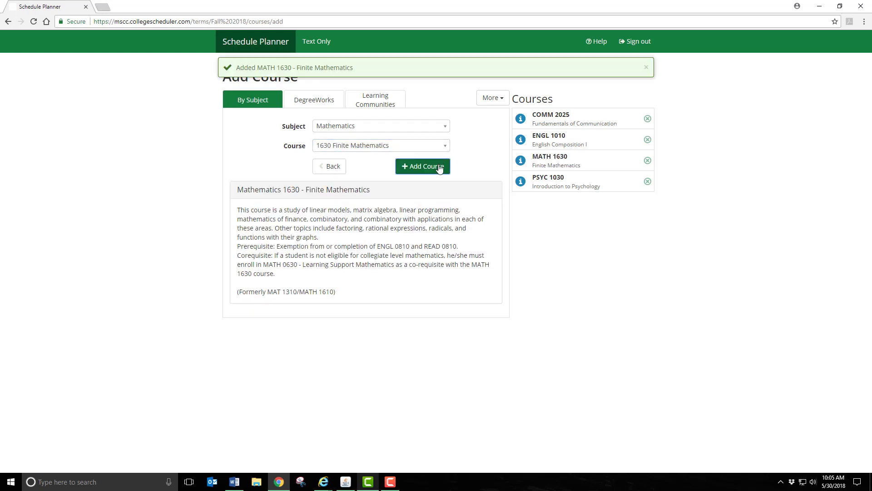
Add the History course 2010 Early United States History and return to the Schedule Planner overview.
click(446, 129)
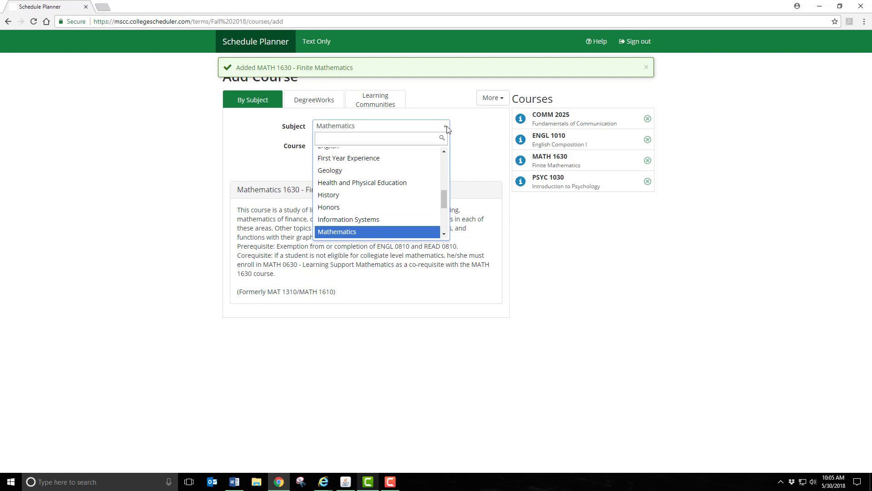
text(hist)
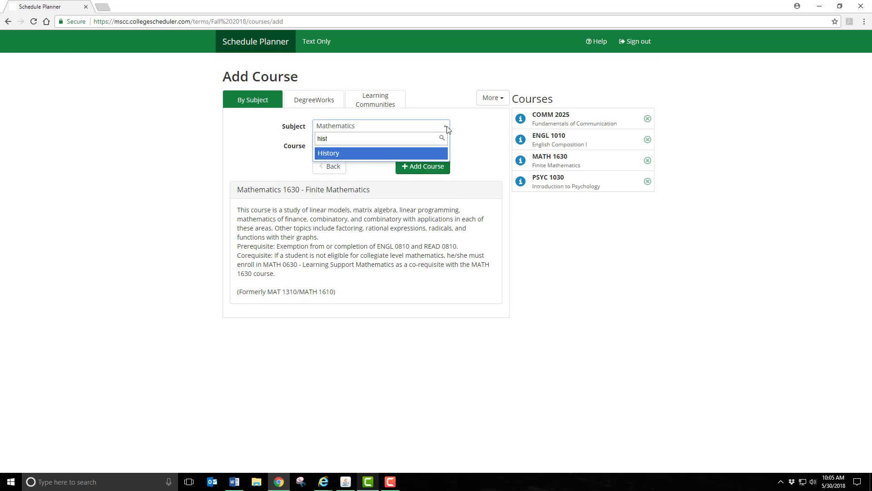
key(Return)
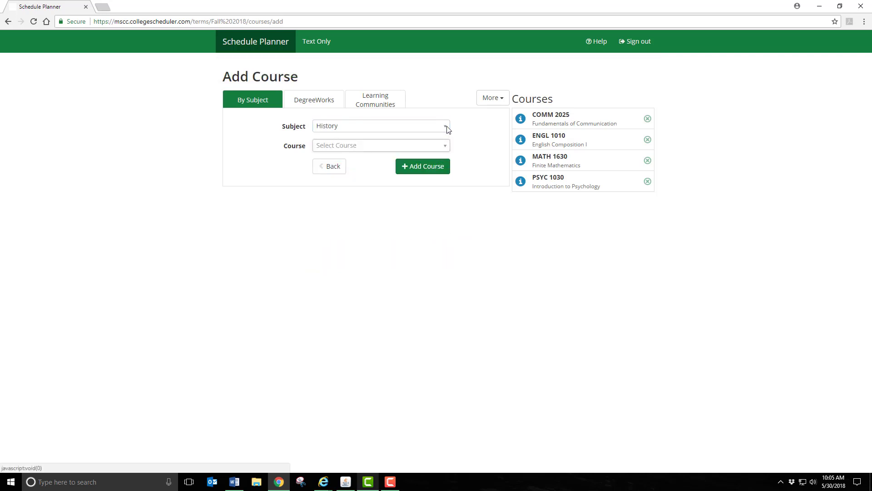
click(439, 147)
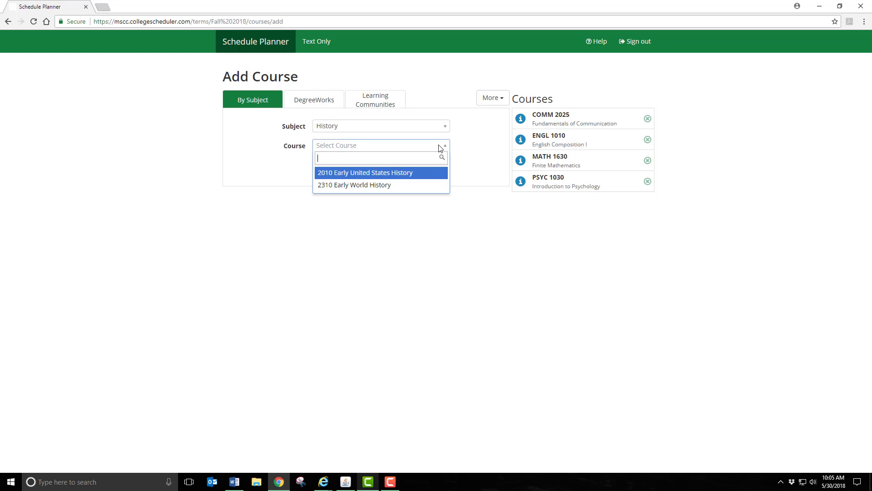
click(417, 174)
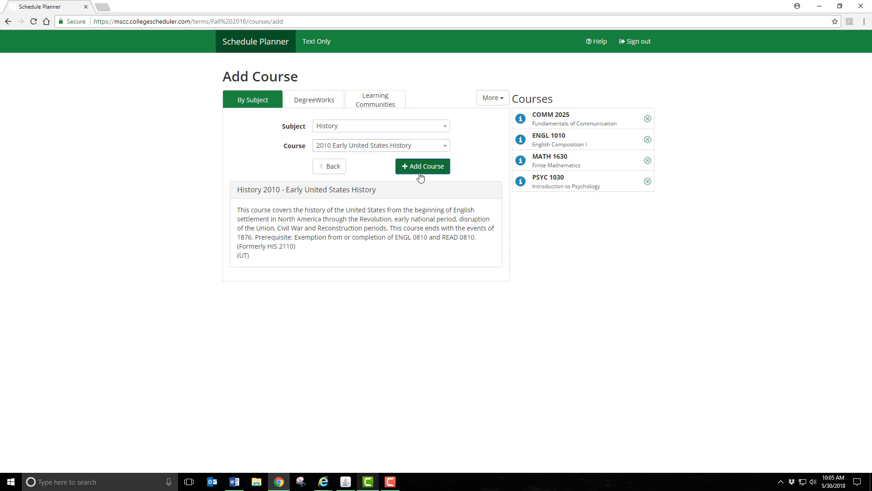
click(426, 169)
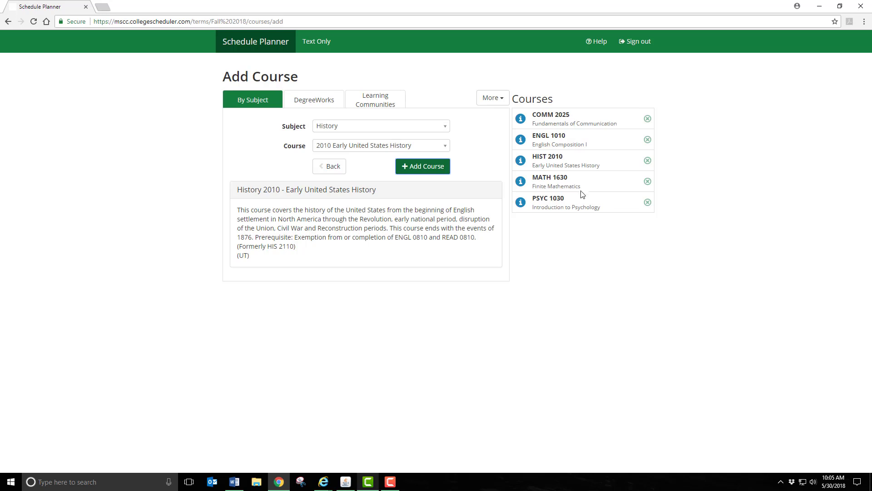
click(277, 46)
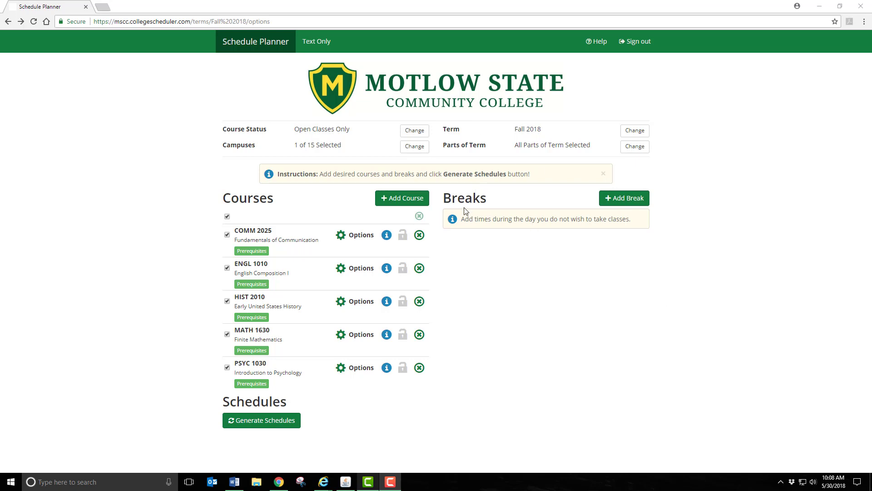
Start a new break named Work and set its time from 6:00 pm to 11:00 pm.
click(637, 203)
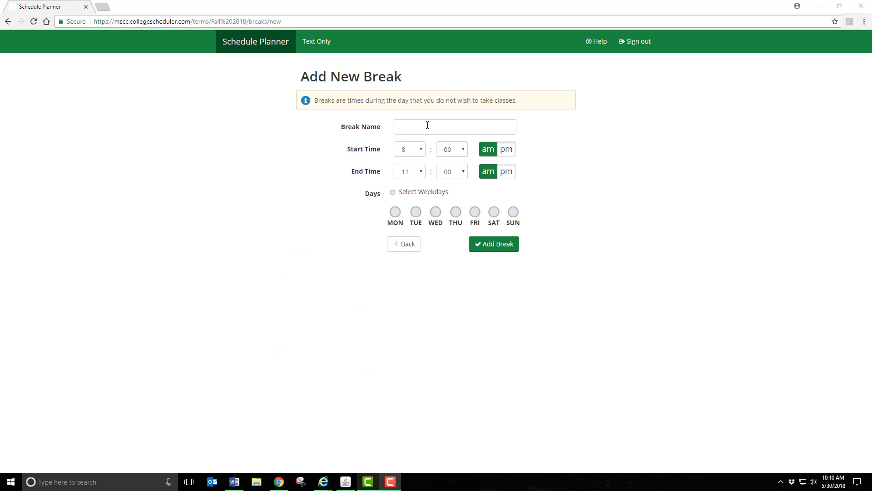
click(427, 124)
text(Work)
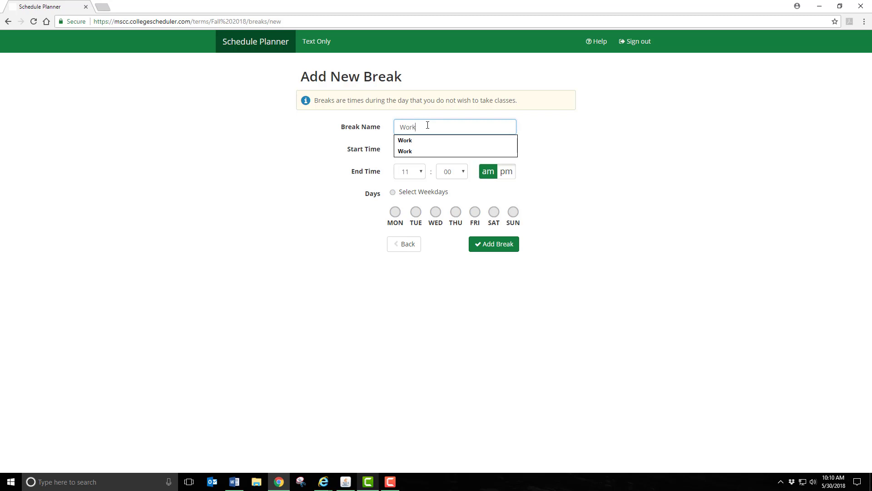
click(421, 139)
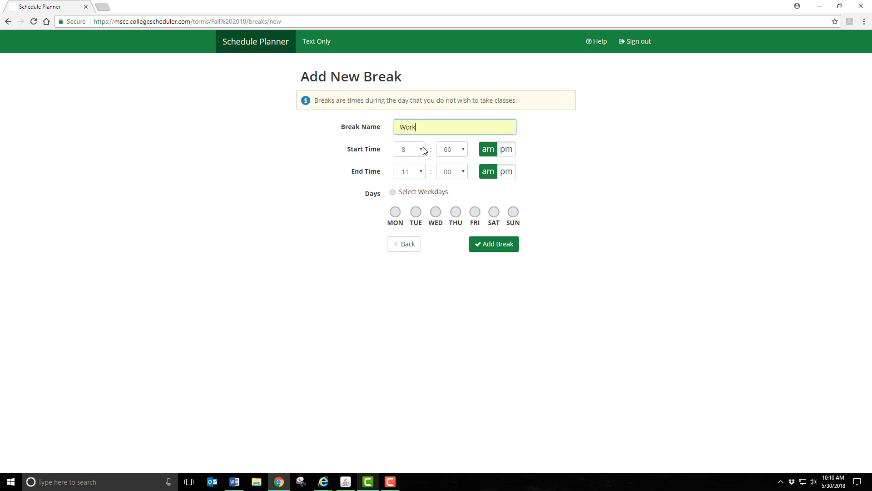
click(423, 151)
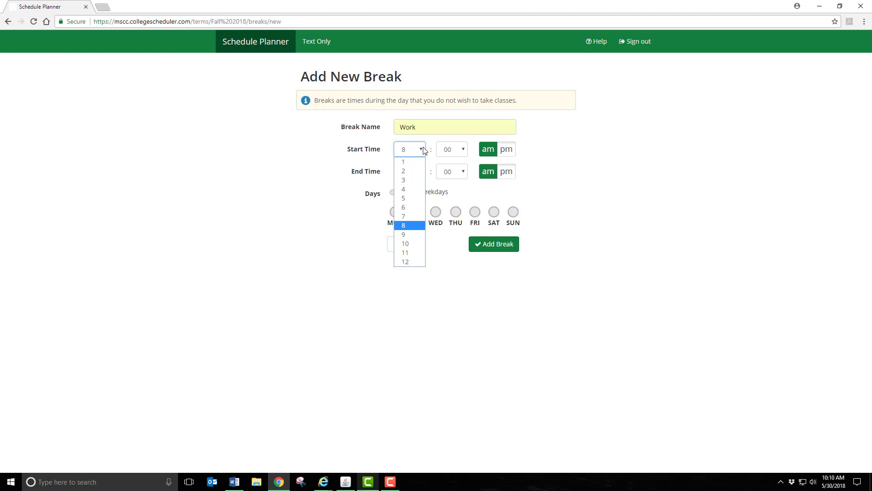
click(413, 205)
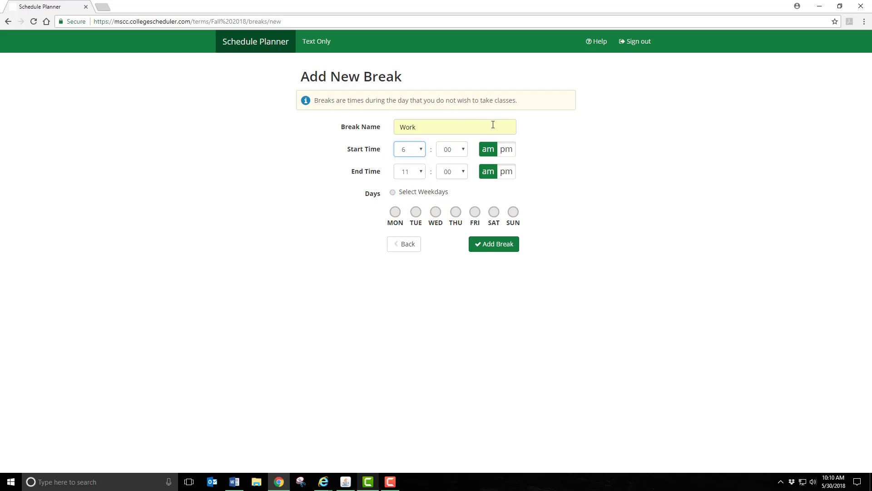
click(508, 150)
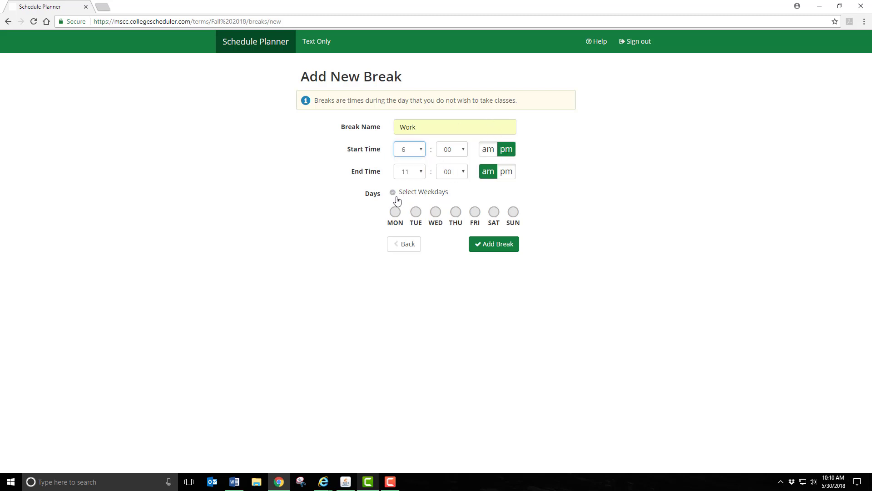
click(510, 174)
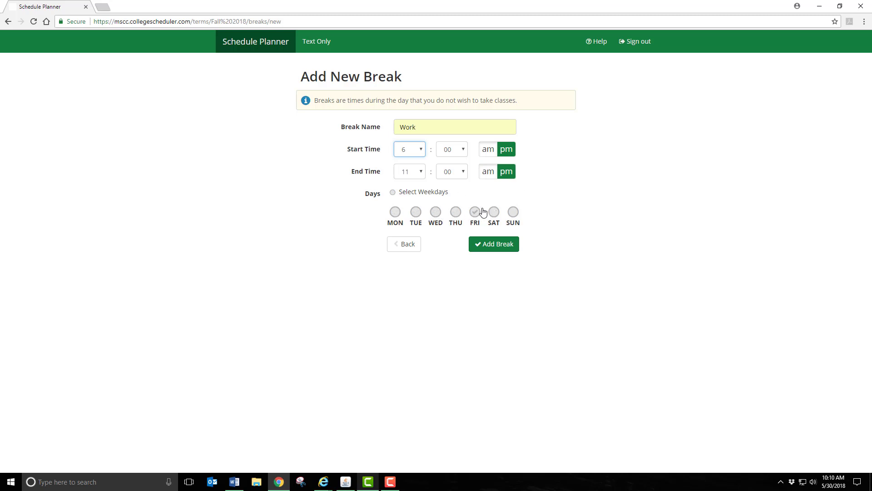
Apply the Work break to all weekdays, Monday through Friday, and add it to the planner.
click(413, 215)
click(392, 192)
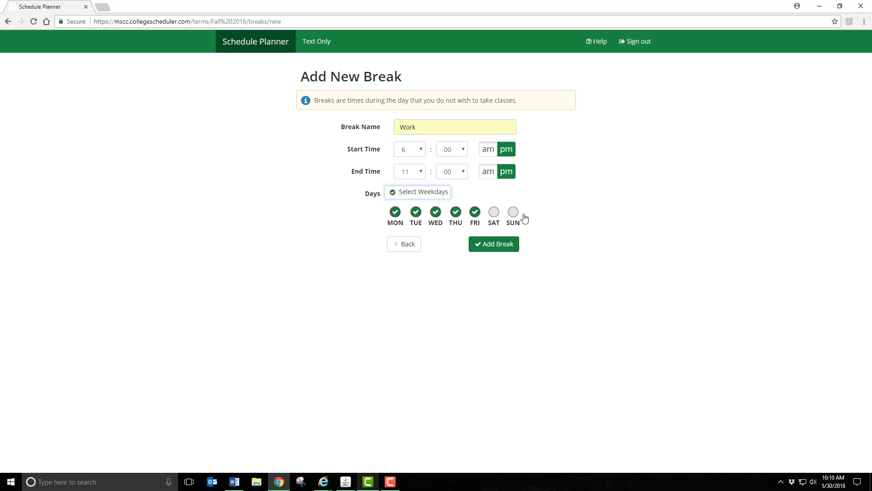
click(477, 245)
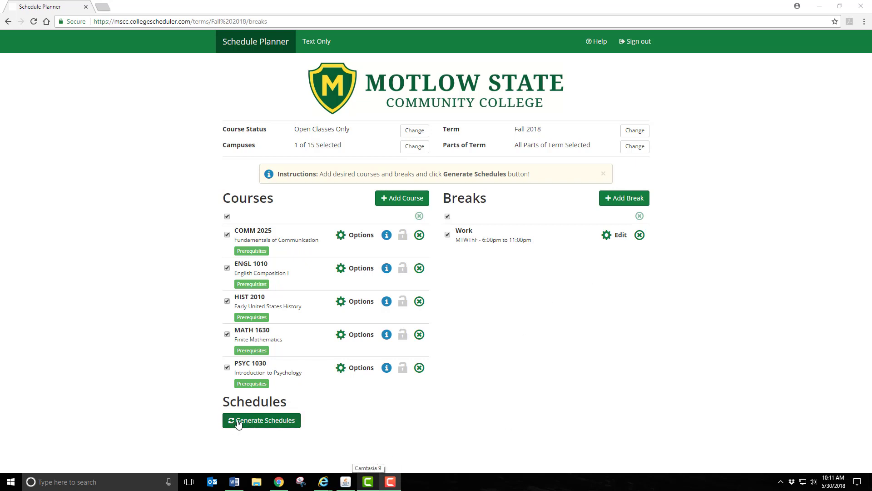
Generate the possible schedules, look through the list of results, and preview the calendars of schedules 1 and 3.
click(285, 422)
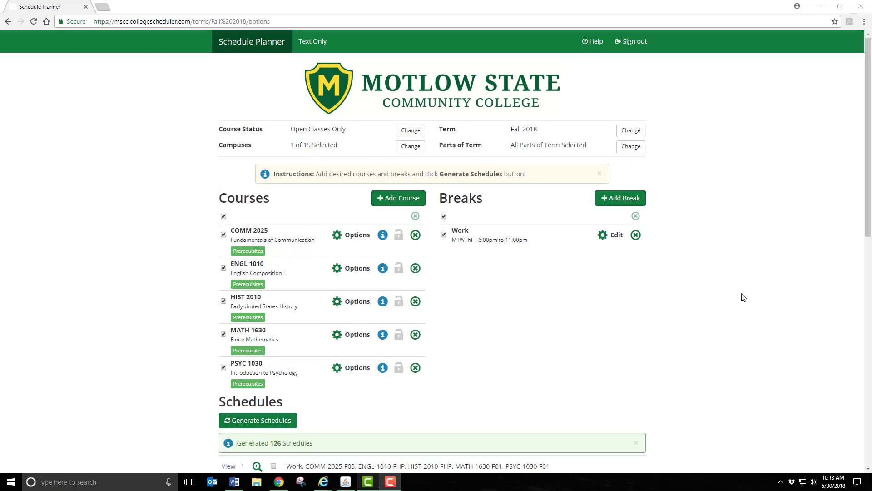
scroll(736, 295, down, 2)
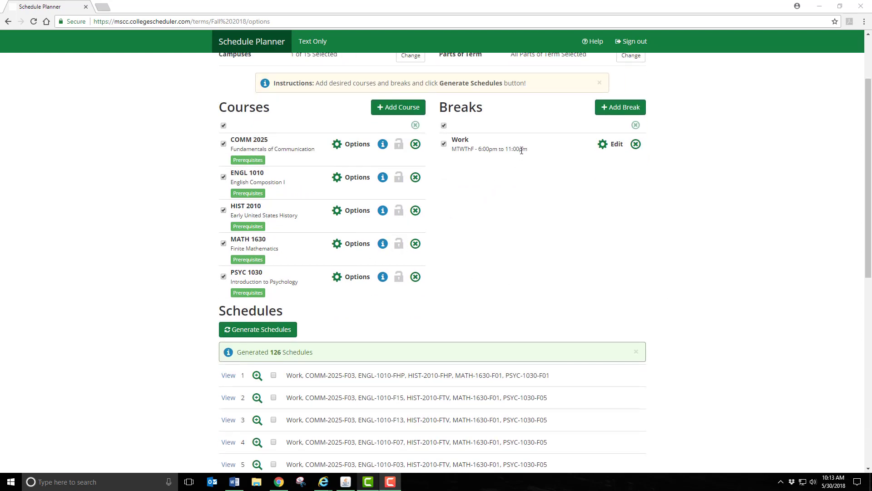
scroll(551, 179, down, 4)
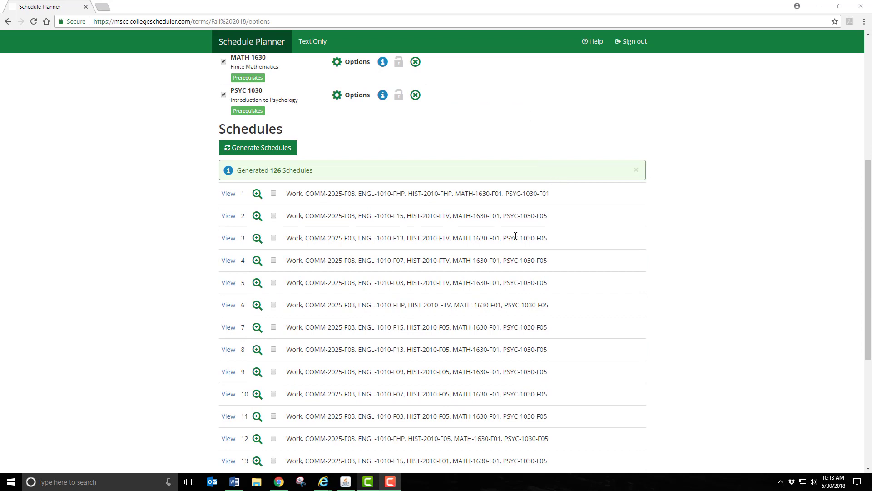
scroll(591, 227, down, 2)
scroll(610, 217, down, 2)
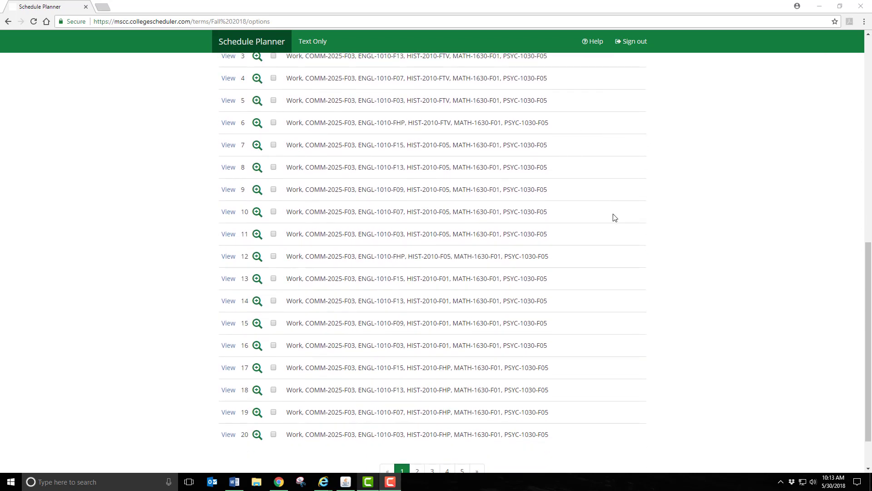
scroll(617, 209, up, 2)
scroll(591, 205, up, 2)
scroll(577, 206, down, 1)
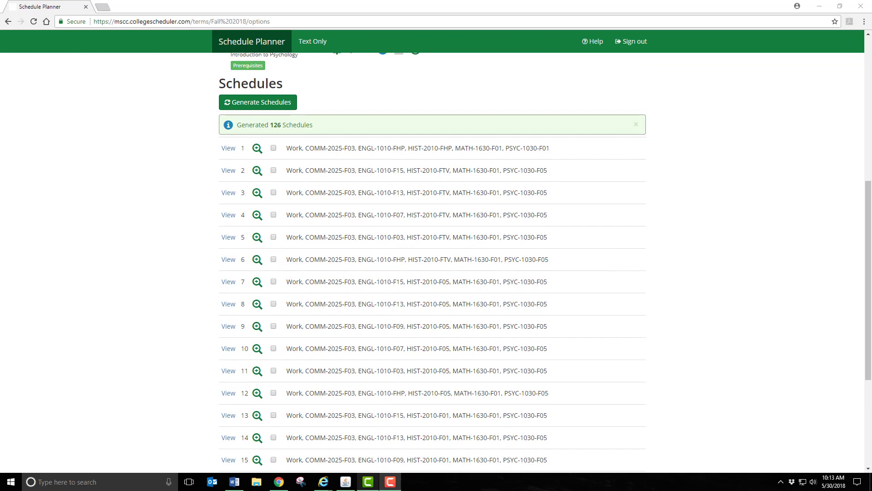
mouse_move(257, 152)
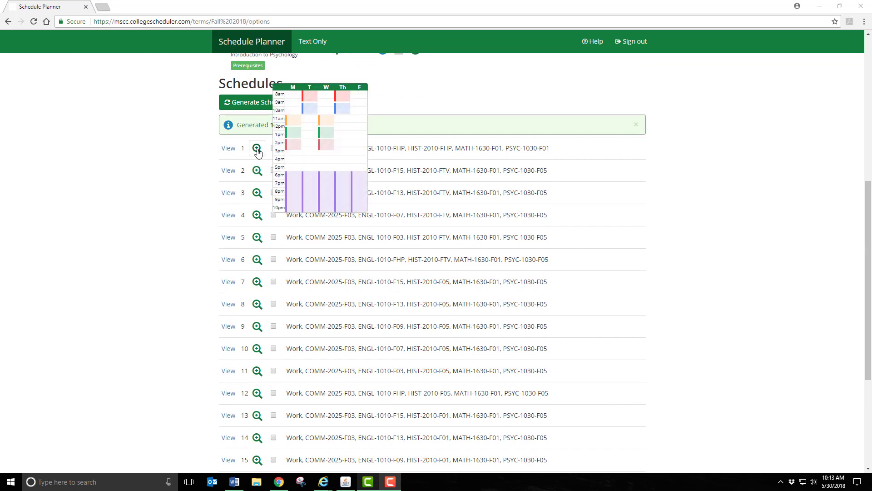
mouse_move(265, 196)
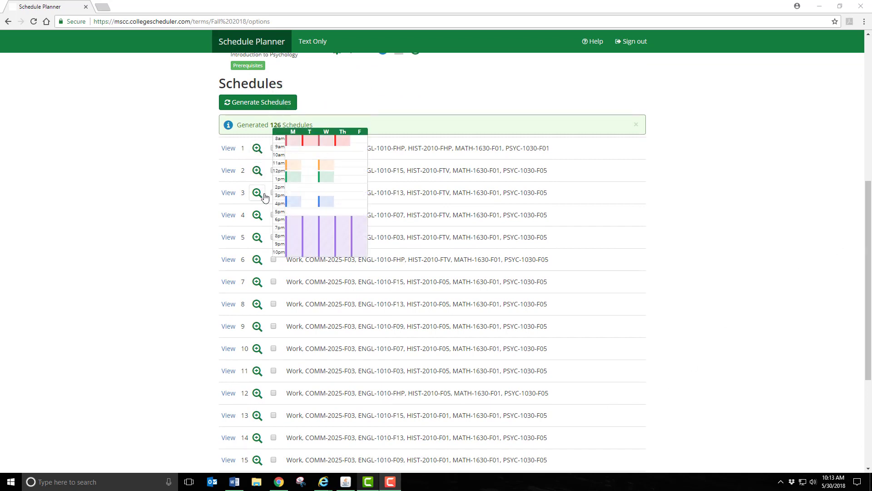
Open schedule 1 in full and review its weekly calendar and class table.
click(227, 152)
scroll(697, 281, down, 4)
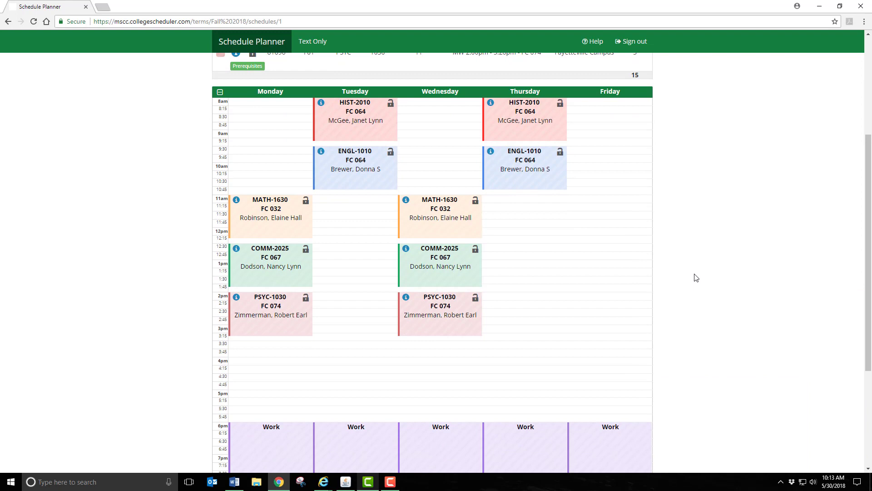
scroll(698, 277, up, 4)
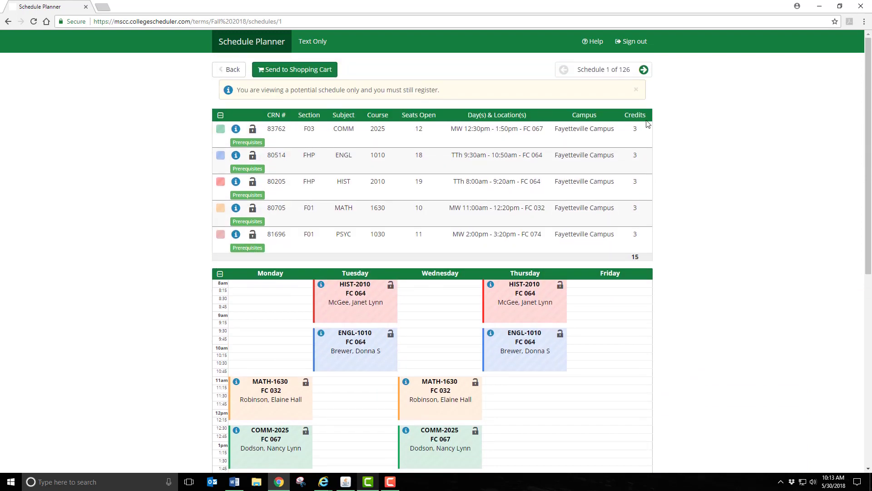
Advance to schedule 4 and lock its MATH-1630 class, held Monday and Wednesday at 11:00am.
click(644, 71)
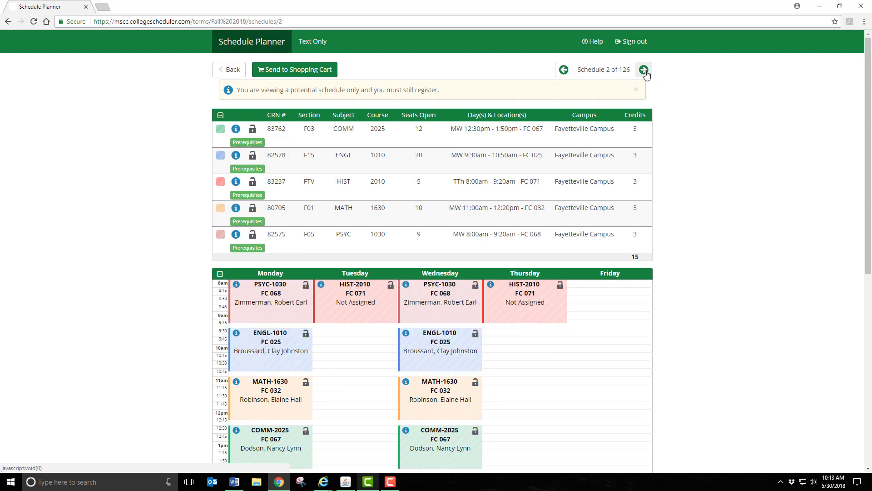
click(644, 70)
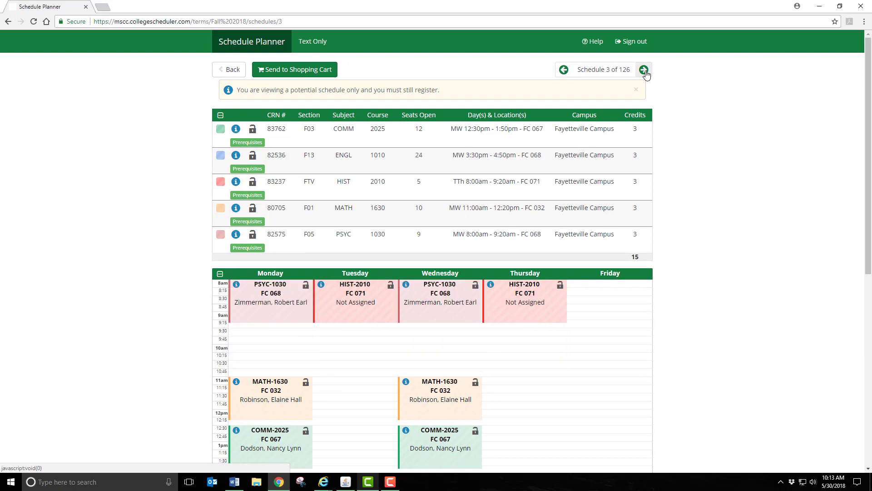
click(644, 70)
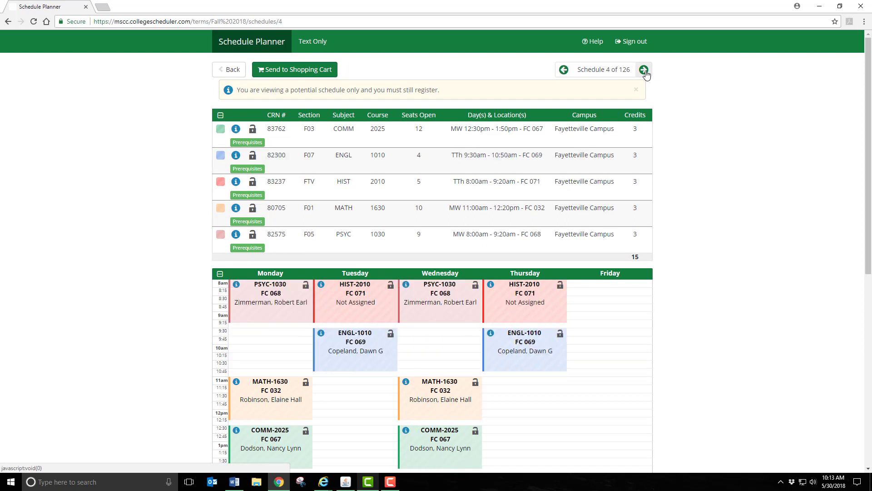
scroll(703, 91, down, 2)
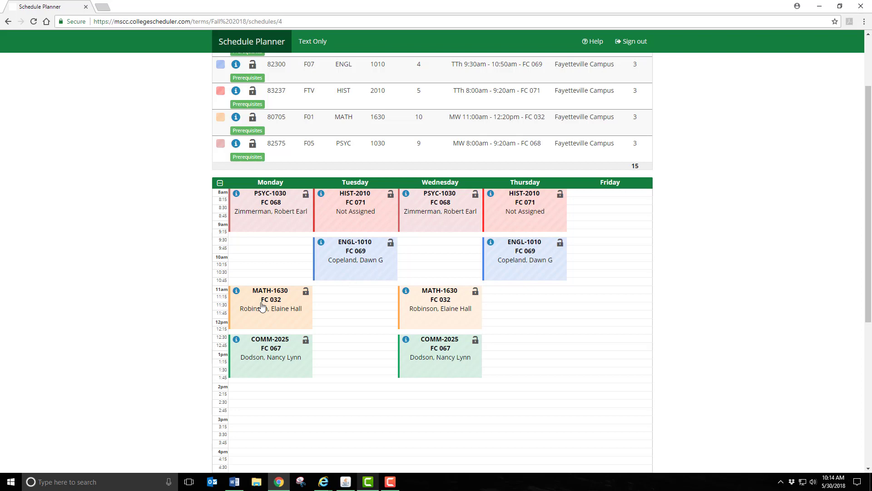
click(306, 292)
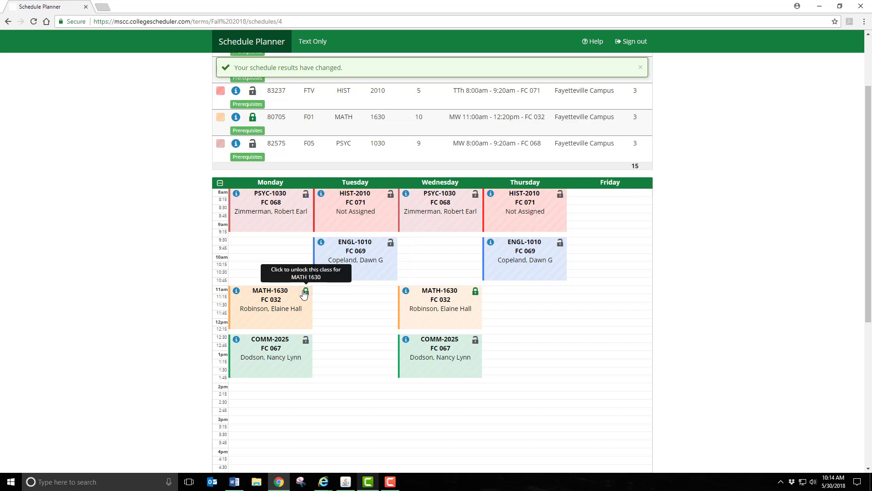
Advance to schedule 6 and lock its PSYC-1030 class, held Monday and Wednesday at 8:00am.
scroll(710, 346, up, 2)
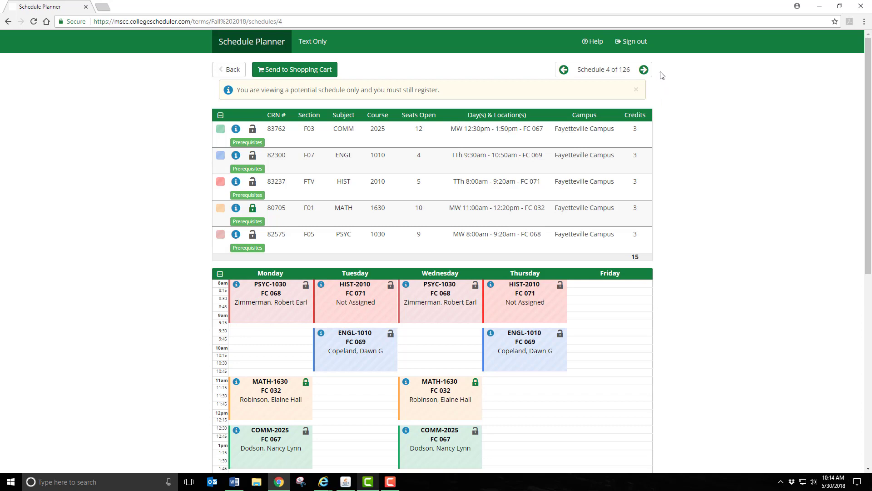
click(644, 71)
click(644, 70)
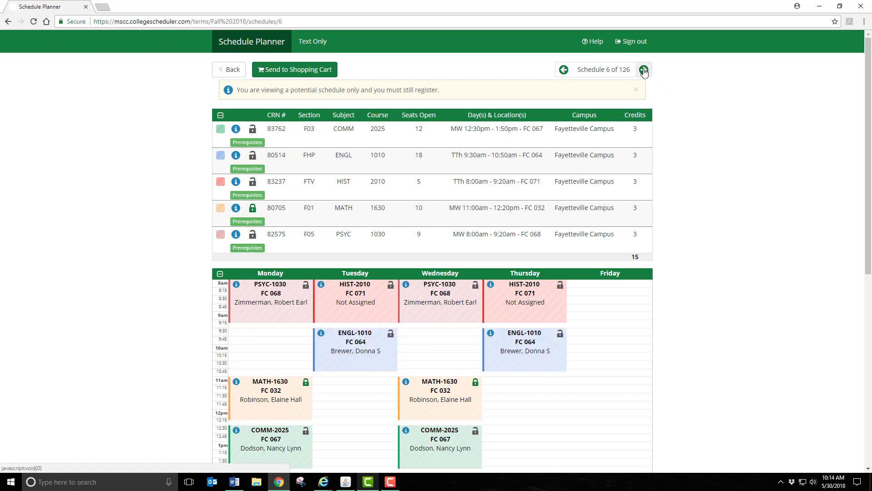
click(306, 288)
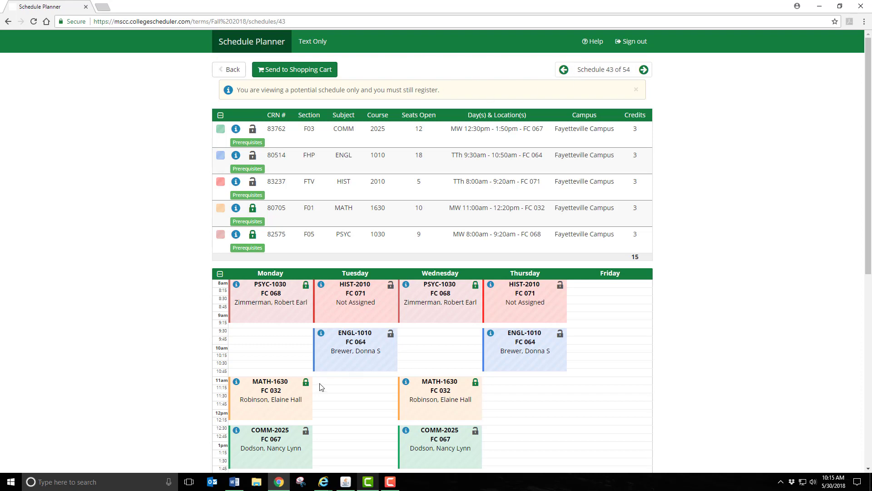
Page forward through the narrowed schedules with both classes locked until reaching schedule 48.
click(643, 70)
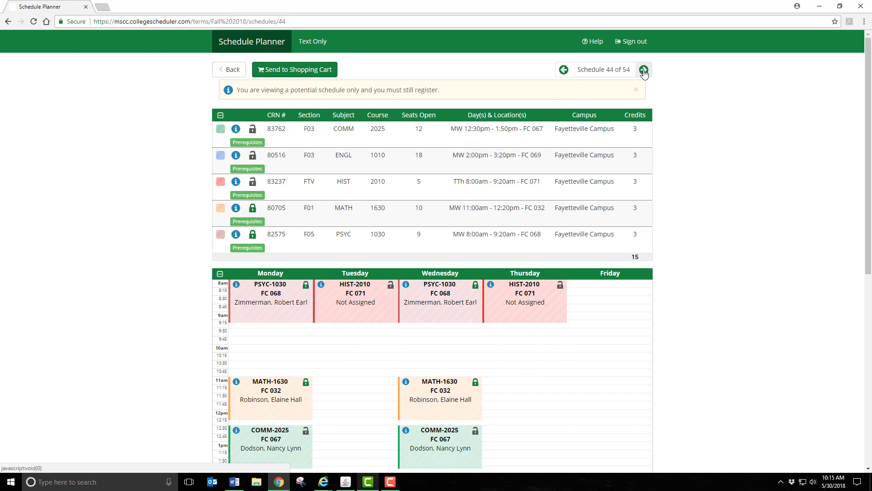
click(644, 70)
click(643, 70)
scroll(644, 72, down, 2)
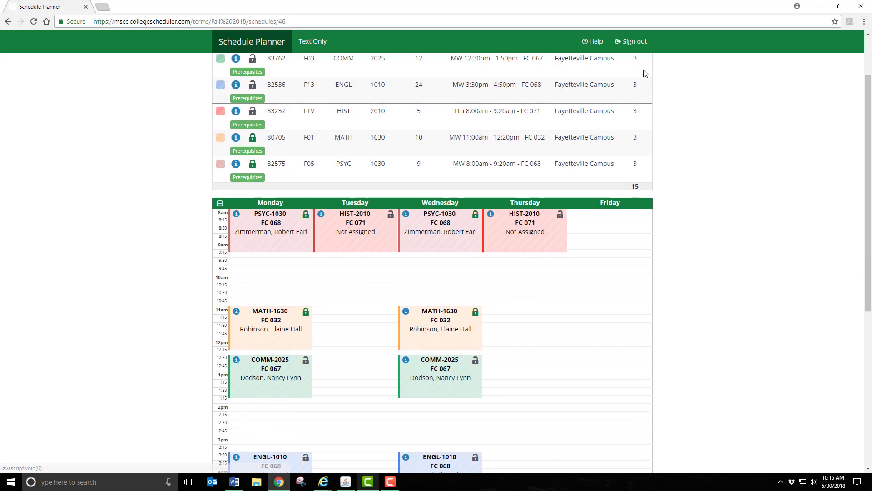
scroll(645, 73, up, 3)
click(644, 69)
click(644, 69)
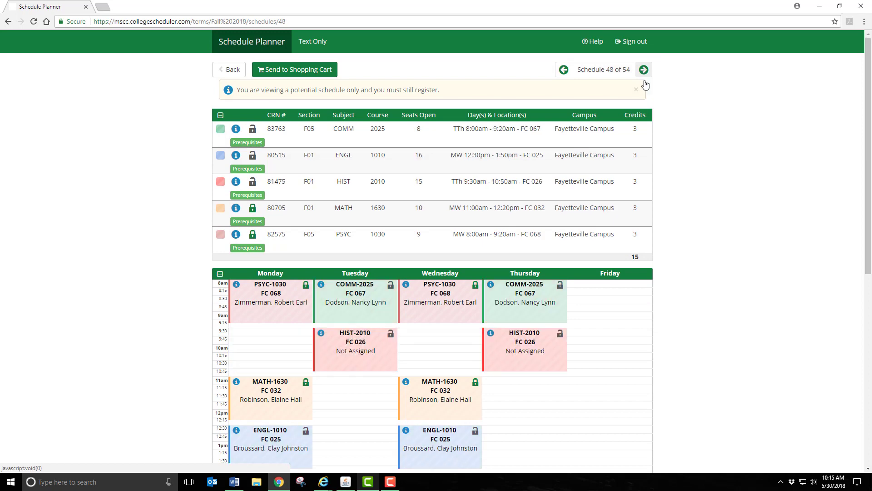
Review the weekly calendar of schedule 48, then send it to the Shopping Cart and confirm the transfer.
scroll(655, 167, down, 4)
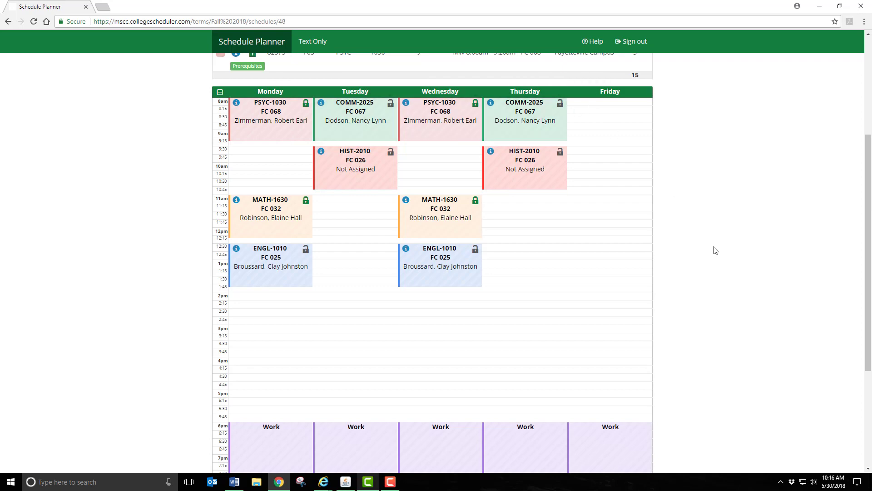
scroll(722, 256, up, 4)
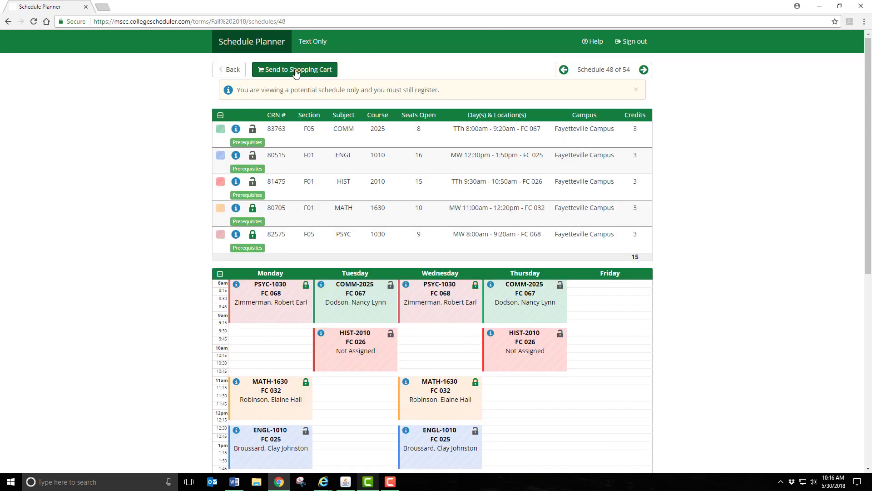
click(296, 70)
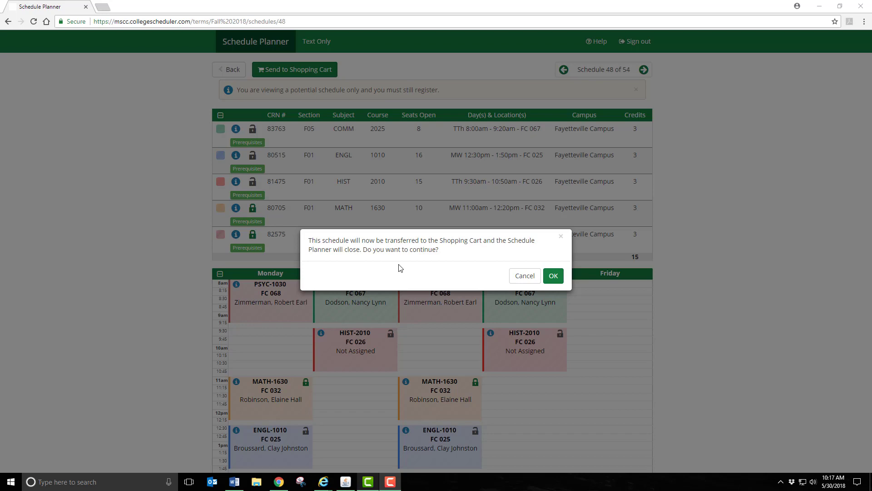
click(553, 276)
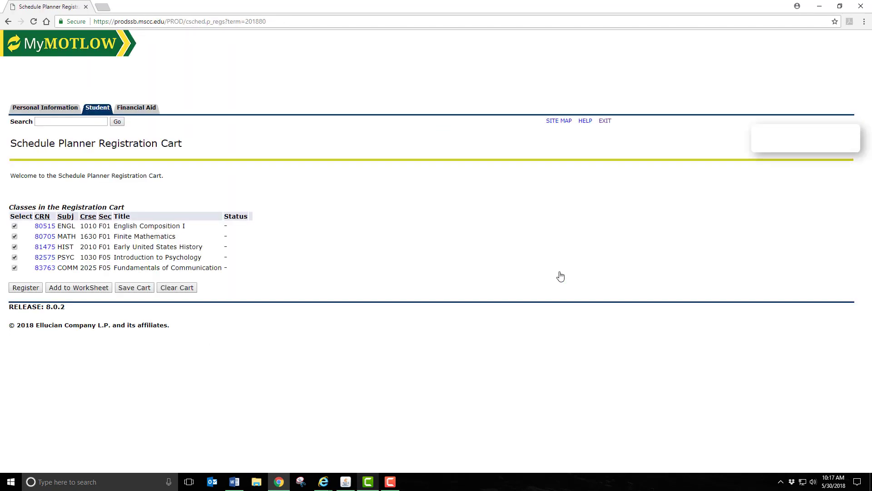